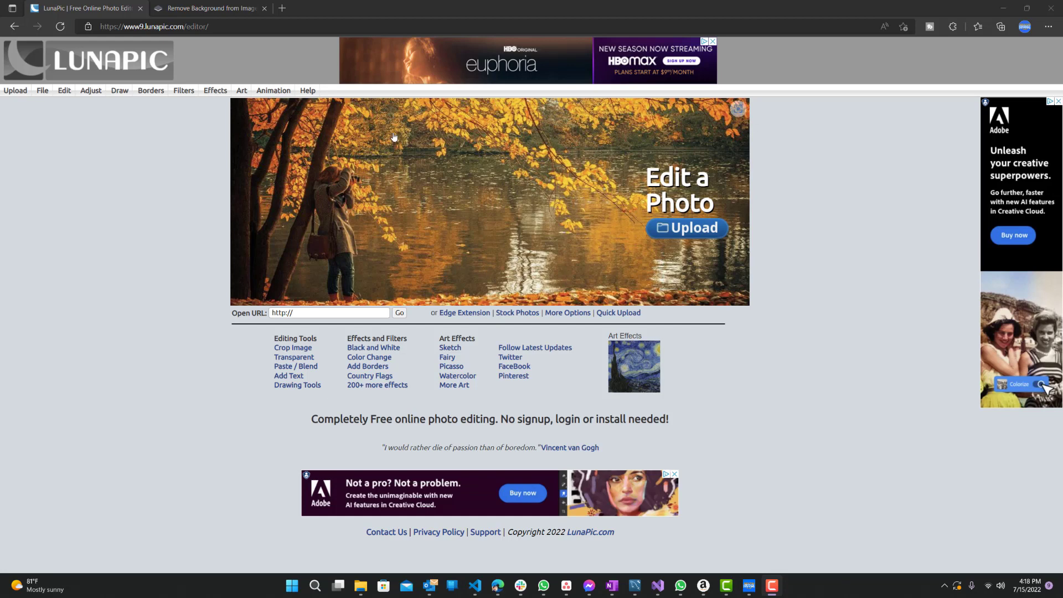
Switch between the LunaPic editor and the remove.bg page, ending on remove.bg
{"action": "left_click", "coordinate": [216, 11]}
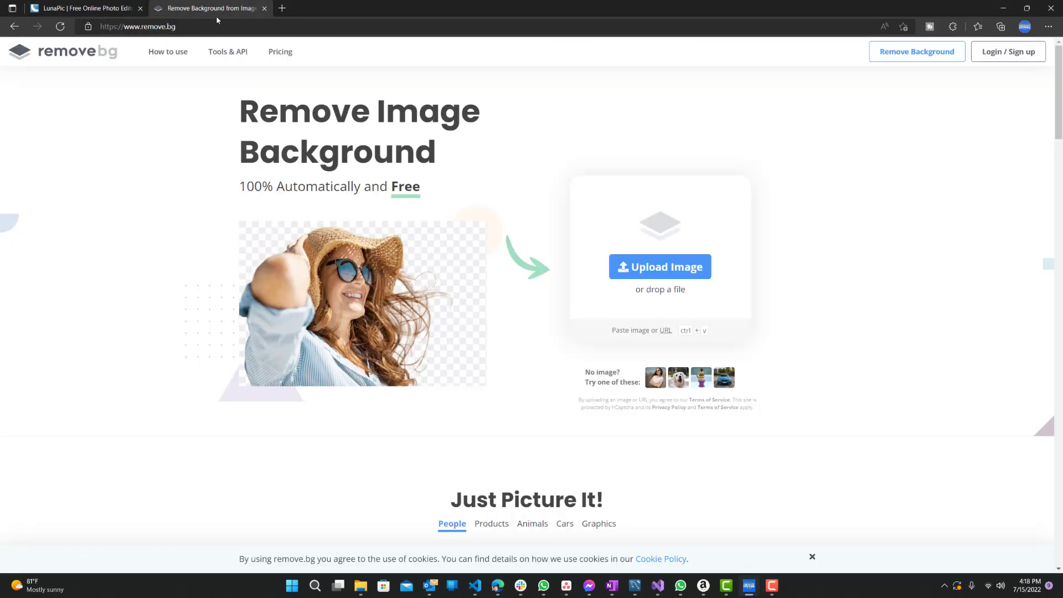
{"action": "left_click", "coordinate": [89, 10]}
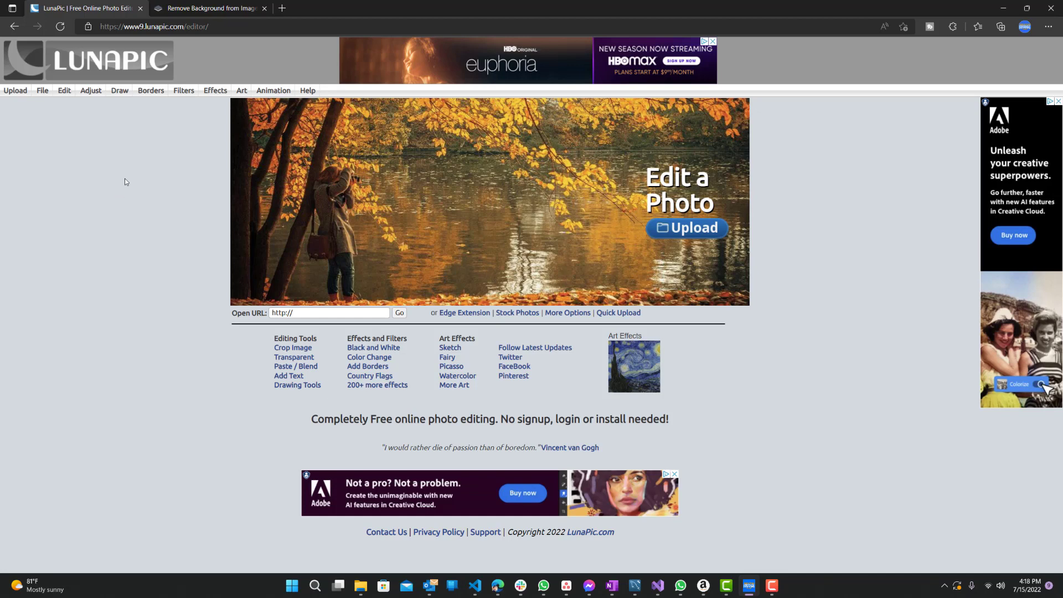
{"action": "left_click", "coordinate": [193, 14]}
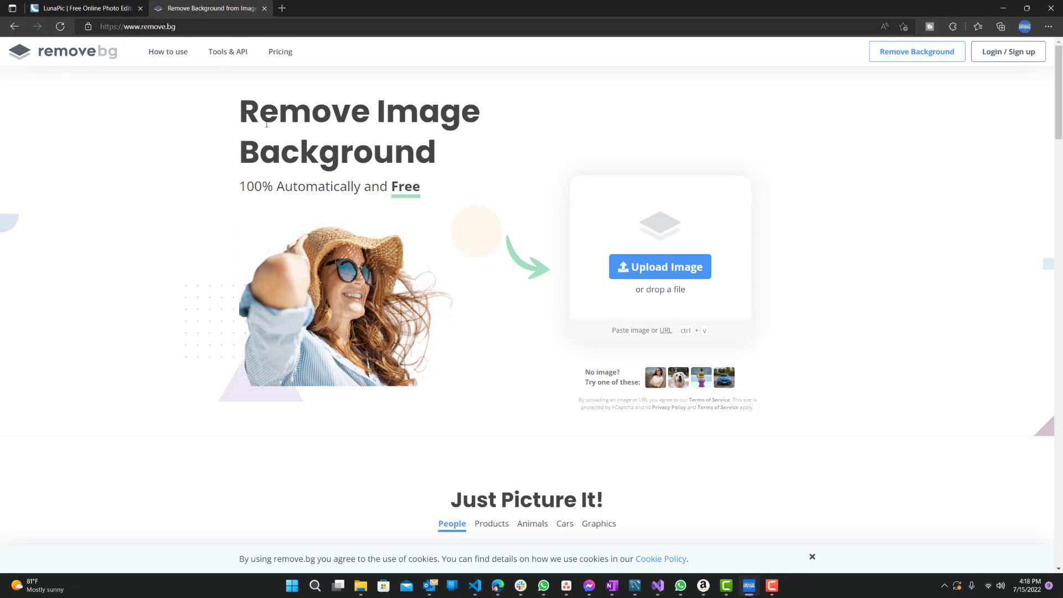
Open the Yankees slump article from a new tab's news feed
{"action": "left_click", "coordinate": [109, 7]}
{"action": "left_click", "coordinate": [282, 7]}
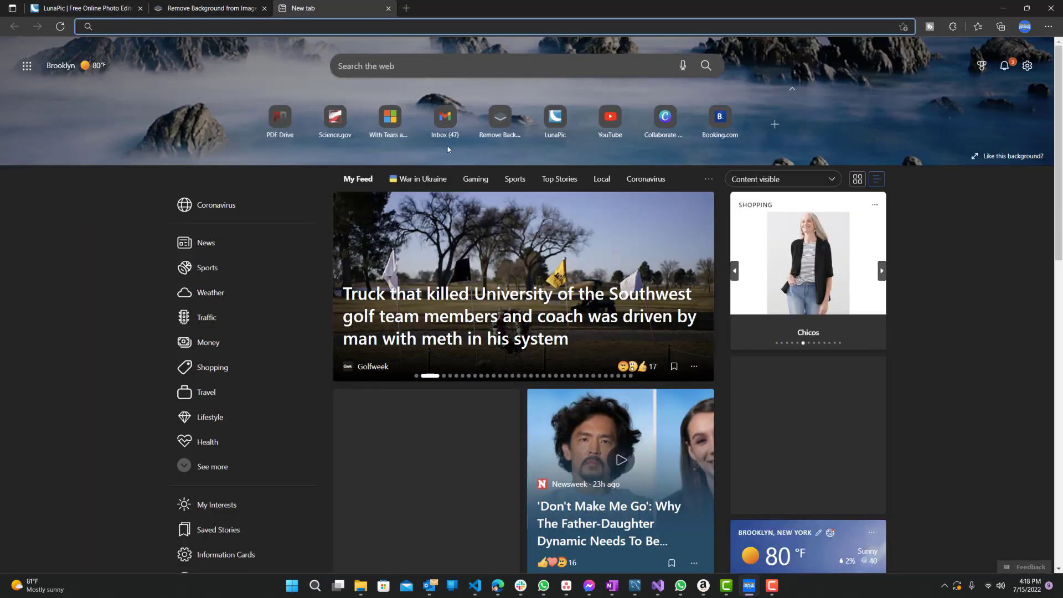
{"action": "scroll", "coordinate": [941, 198], "scroll_direction": "down", "scroll_amount": 1}
{"action": "scroll", "coordinate": [948, 202], "scroll_direction": "down", "scroll_amount": 2}
{"action": "scroll", "coordinate": [966, 206], "scroll_direction": "down", "scroll_amount": 3}
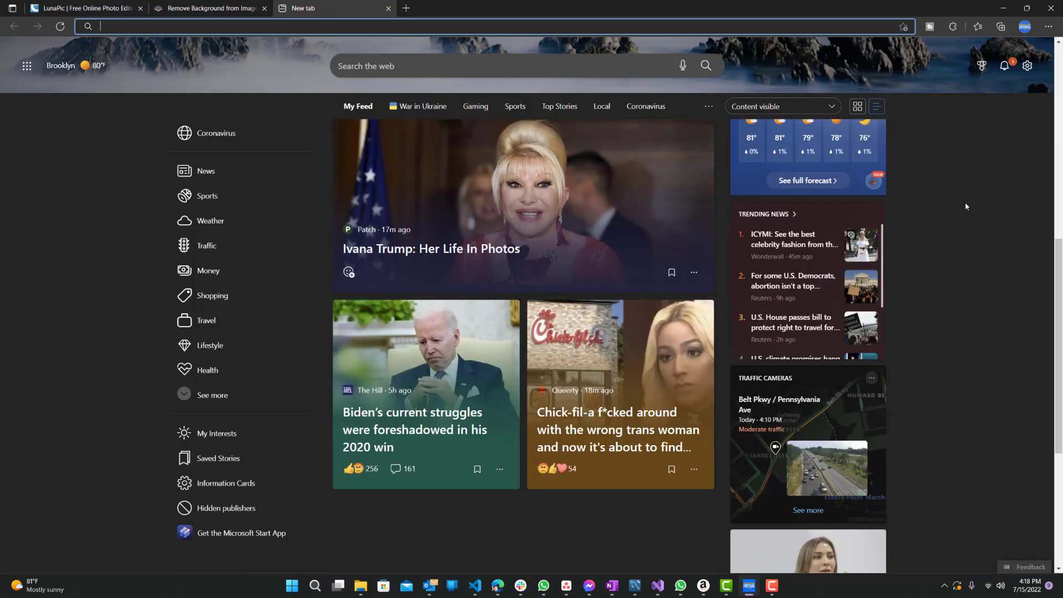
{"action": "scroll", "coordinate": [967, 207], "scroll_direction": "down", "scroll_amount": 2}
{"action": "scroll", "coordinate": [965, 206], "scroll_direction": "down", "scroll_amount": 3}
{"action": "scroll", "coordinate": [964, 205], "scroll_direction": "down", "scroll_amount": 1}
{"action": "scroll", "coordinate": [963, 208], "scroll_direction": "down", "scroll_amount": 3}
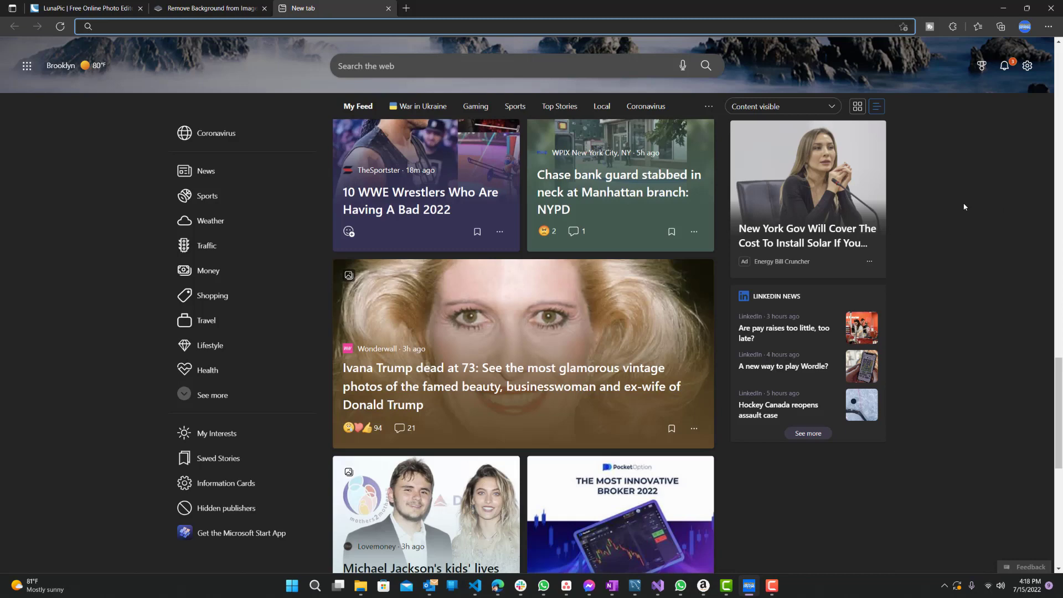
{"action": "scroll", "coordinate": [965, 206], "scroll_direction": "down", "scroll_amount": 3}
{"action": "scroll", "coordinate": [964, 206], "scroll_direction": "down", "scroll_amount": 3}
{"action": "scroll", "coordinate": [964, 207], "scroll_direction": "down", "scroll_amount": 3}
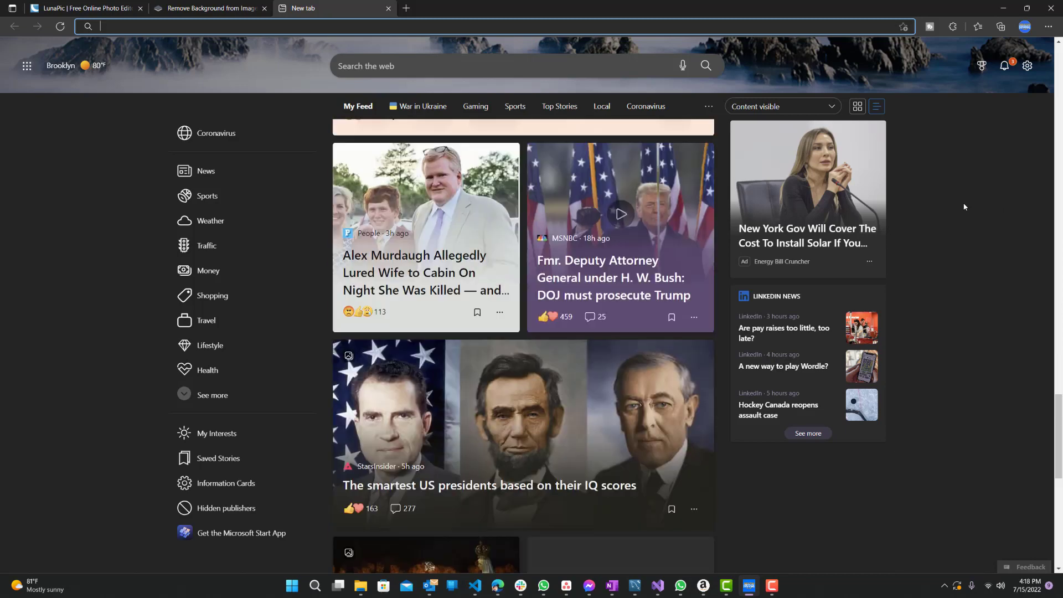
{"action": "scroll", "coordinate": [973, 209], "scroll_direction": "down", "scroll_amount": 3}
{"action": "scroll", "coordinate": [911, 230], "scroll_direction": "up", "scroll_amount": 2}
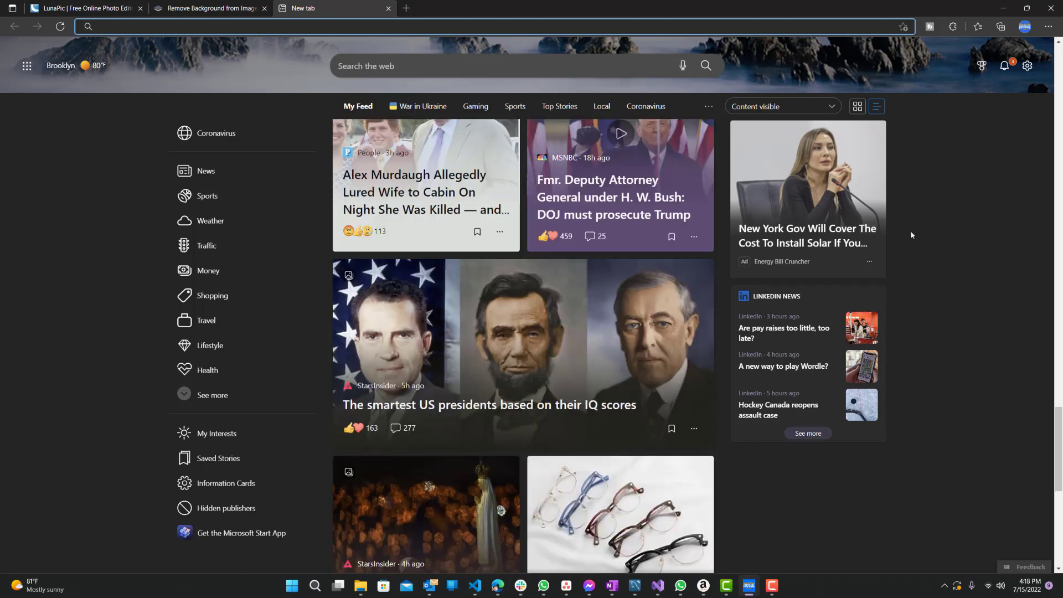
{"action": "scroll", "coordinate": [923, 233], "scroll_direction": "down", "scroll_amount": 5}
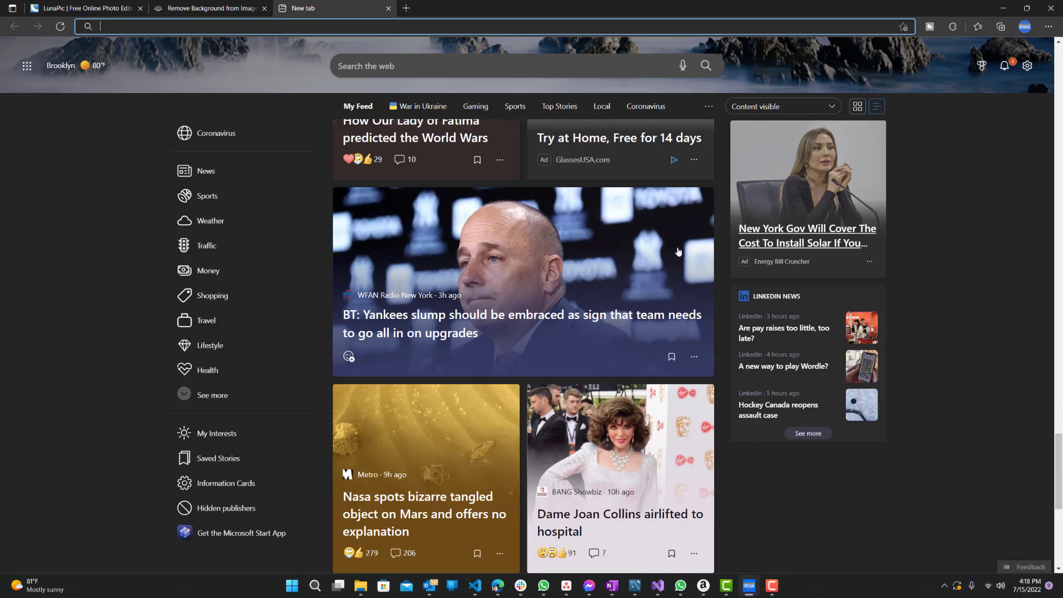
{"action": "left_click", "coordinate": [629, 317]}
{"action": "scroll", "coordinate": [407, 332], "scroll_direction": "down", "scroll_amount": 2}
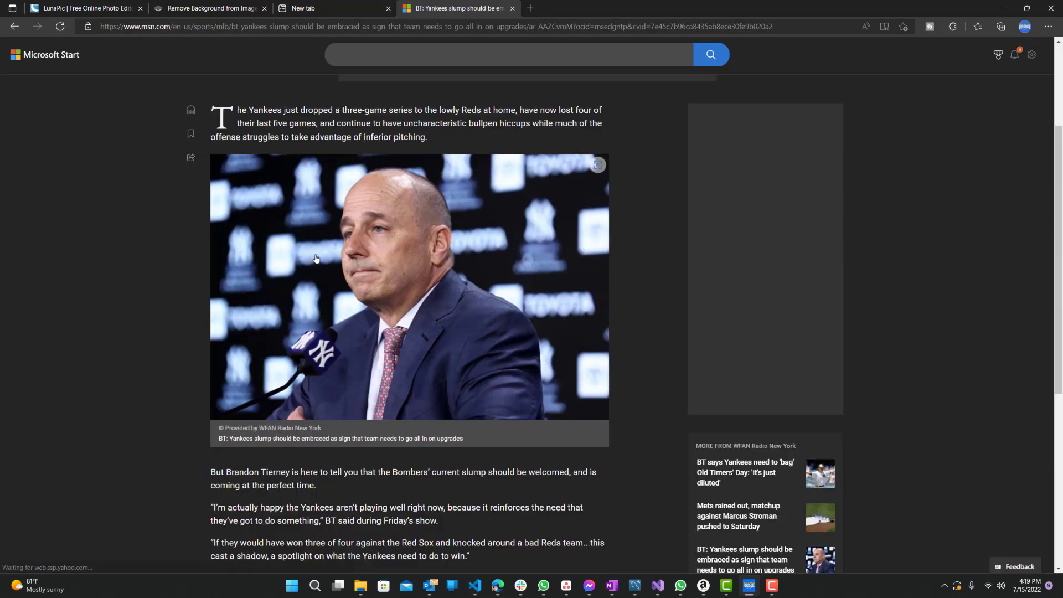
Copy the link to the executive's photo and return to remove.bg
{"action": "right_click", "coordinate": [318, 199]}
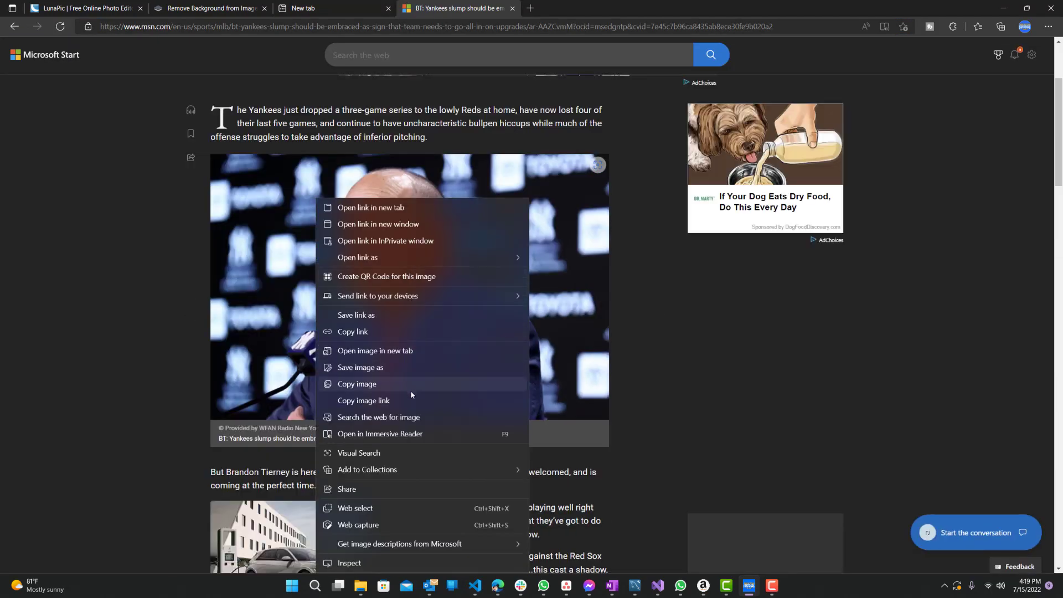
{"action": "left_click", "coordinate": [409, 400]}
{"action": "left_click", "coordinate": [212, 8]}
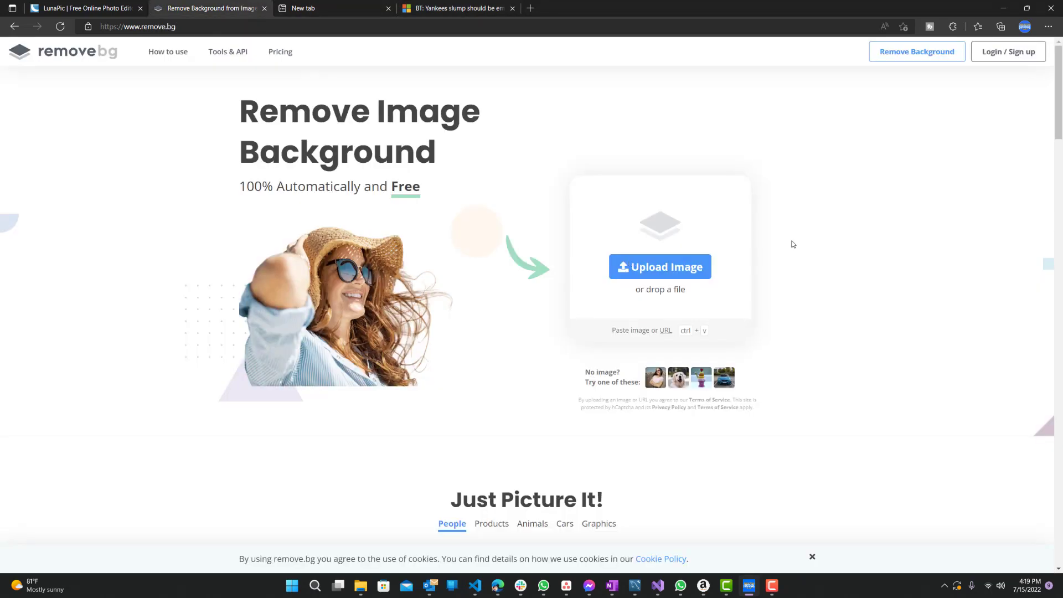
Paste the photo link into remove.bg, check the failed-download message, revisit the article and return
{"action": "key", "text": "ctrl+v"}
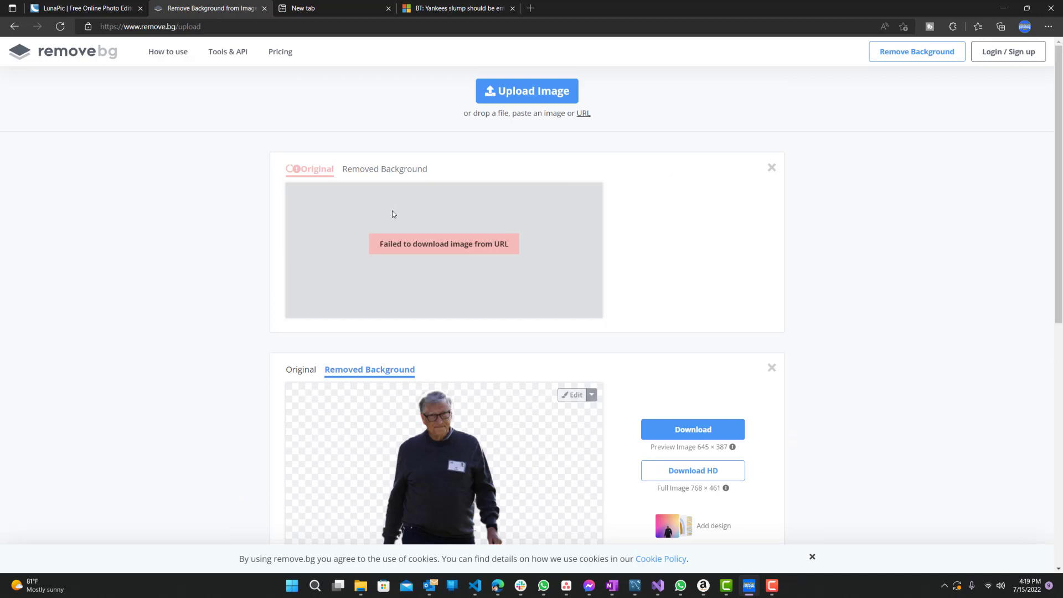
{"action": "left_click_drag", "start_coordinate": [484, 243], "coordinate": [410, 244]}
{"action": "left_click", "coordinate": [453, 276]}
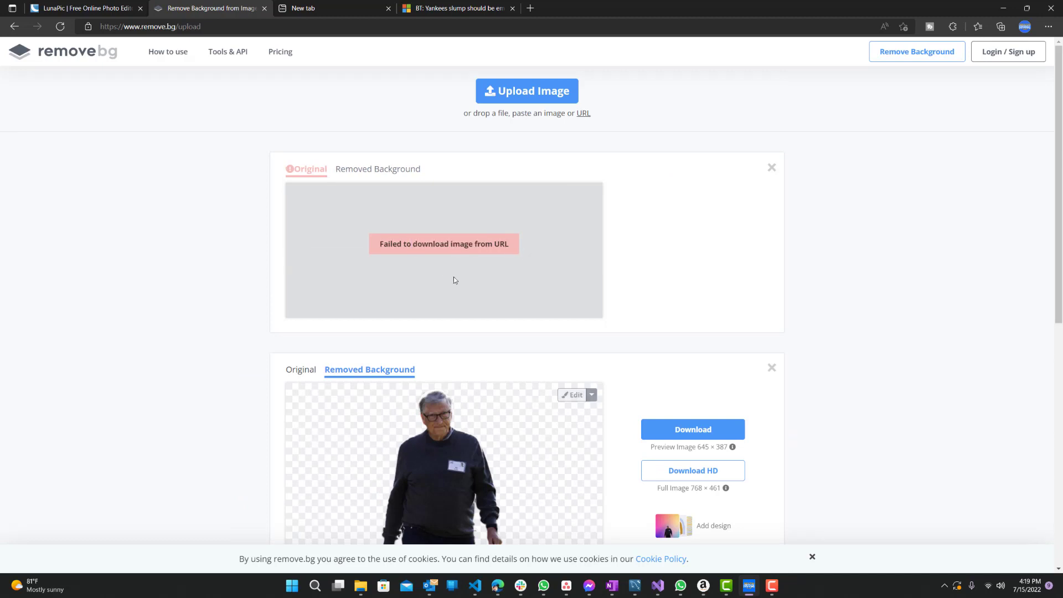
{"action": "left_click", "coordinate": [403, 13]}
{"action": "left_click", "coordinate": [212, 8]}
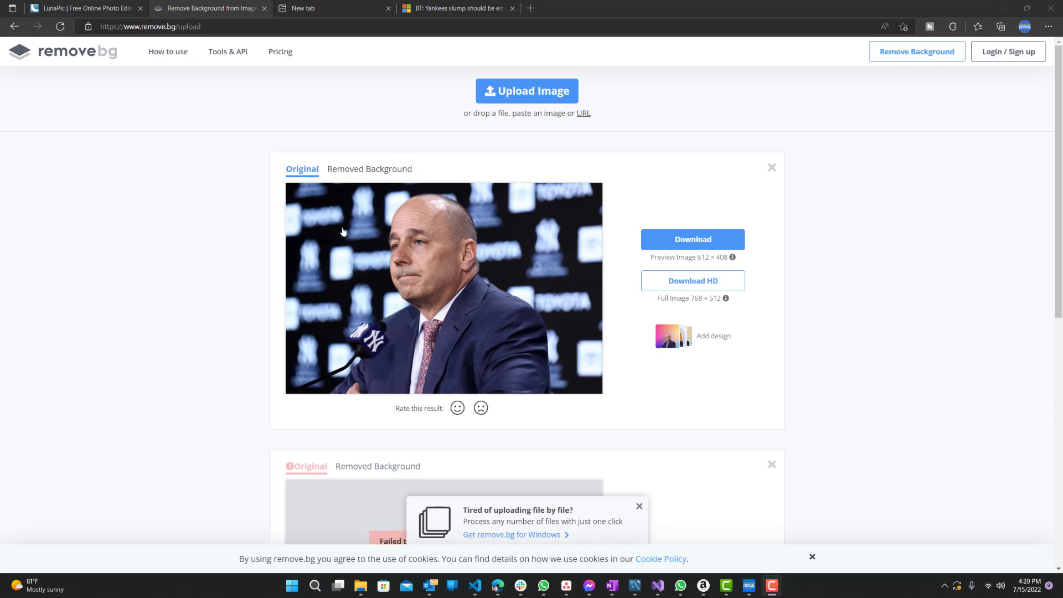
Load the photo from its URL in LunaPic and run Auto Background Removal, then view remove.bg's result
{"action": "left_click", "coordinate": [92, 12]}
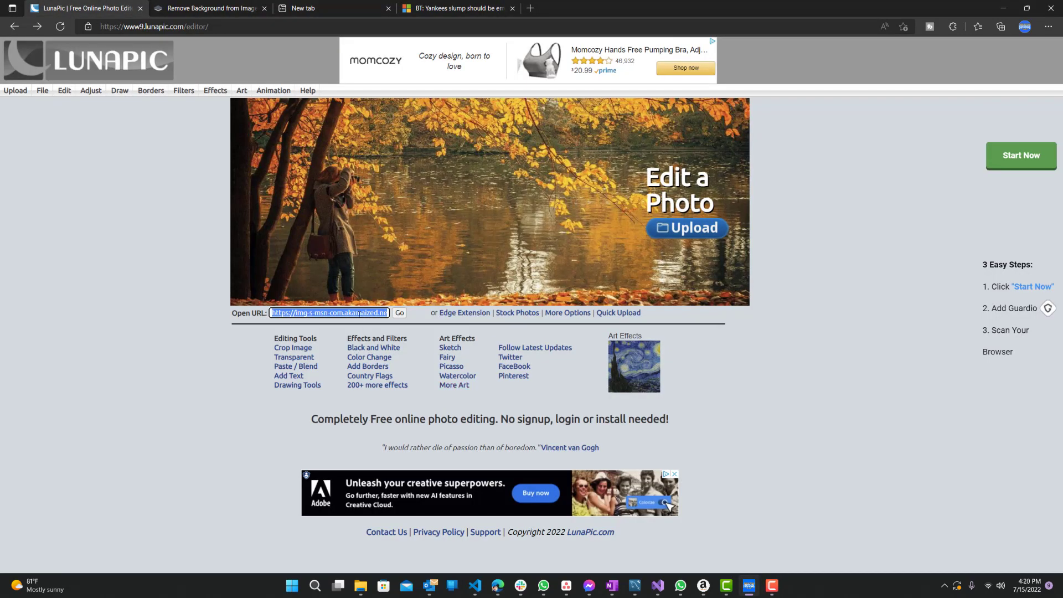
{"action": "left_click", "coordinate": [361, 315]}
{"action": "left_click", "coordinate": [399, 313]}
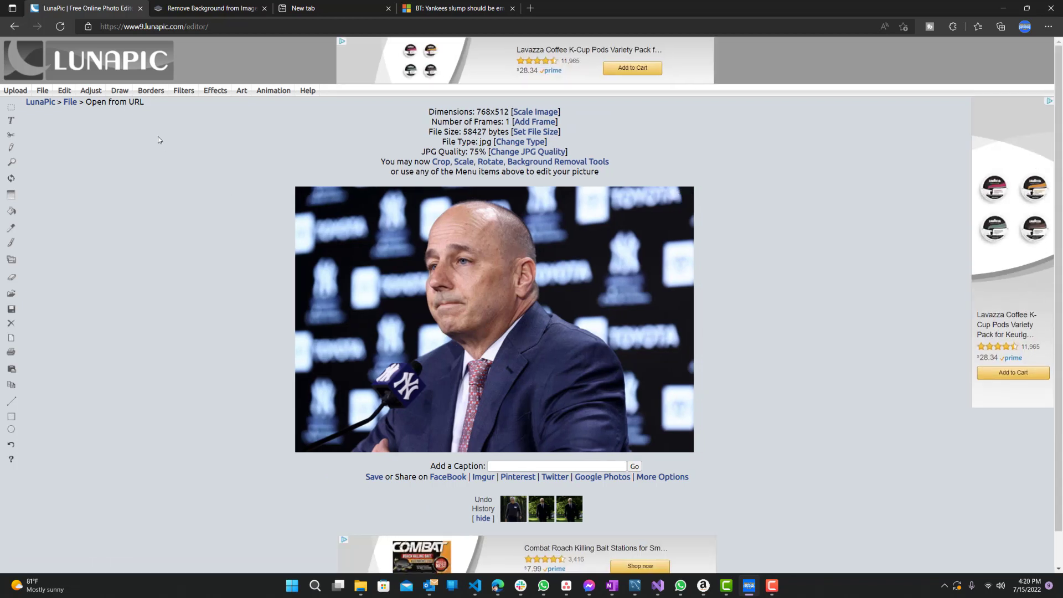
{"action": "mouse_move", "coordinate": [63, 91]}
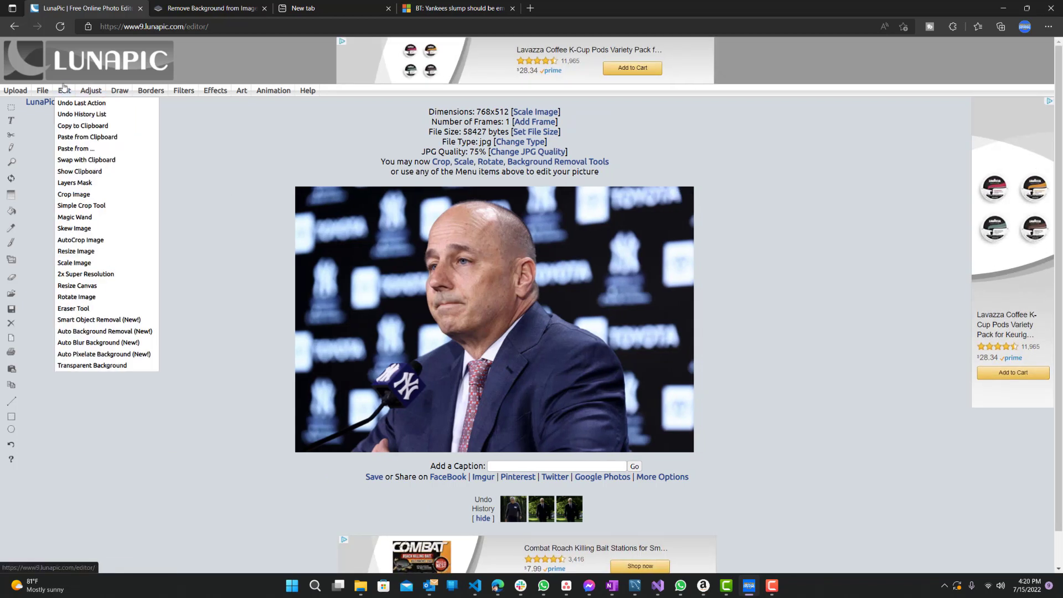
{"action": "left_click", "coordinate": [136, 331]}
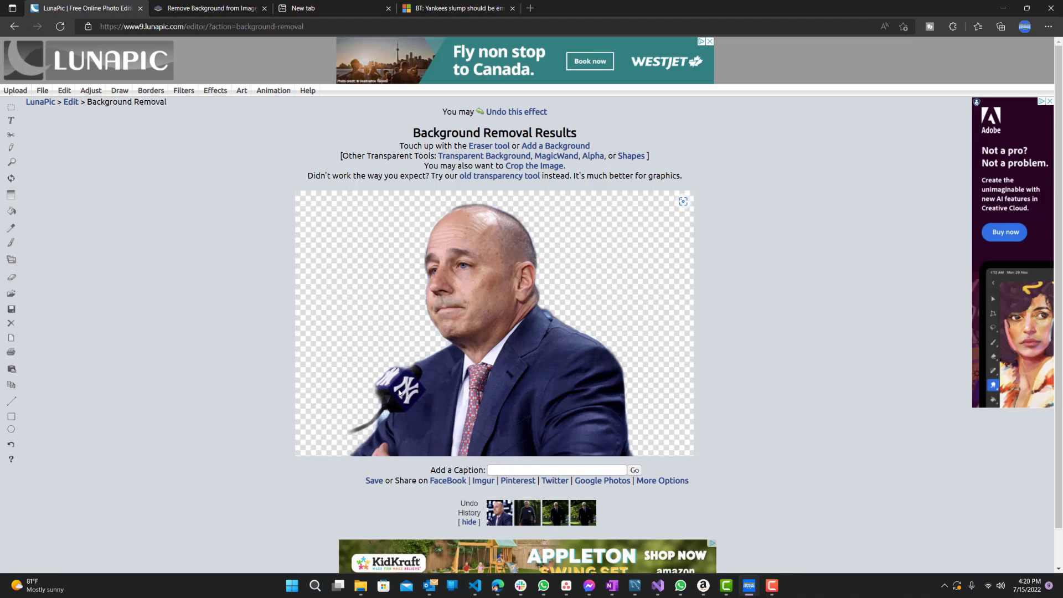
{"action": "left_click", "coordinate": [237, 6]}
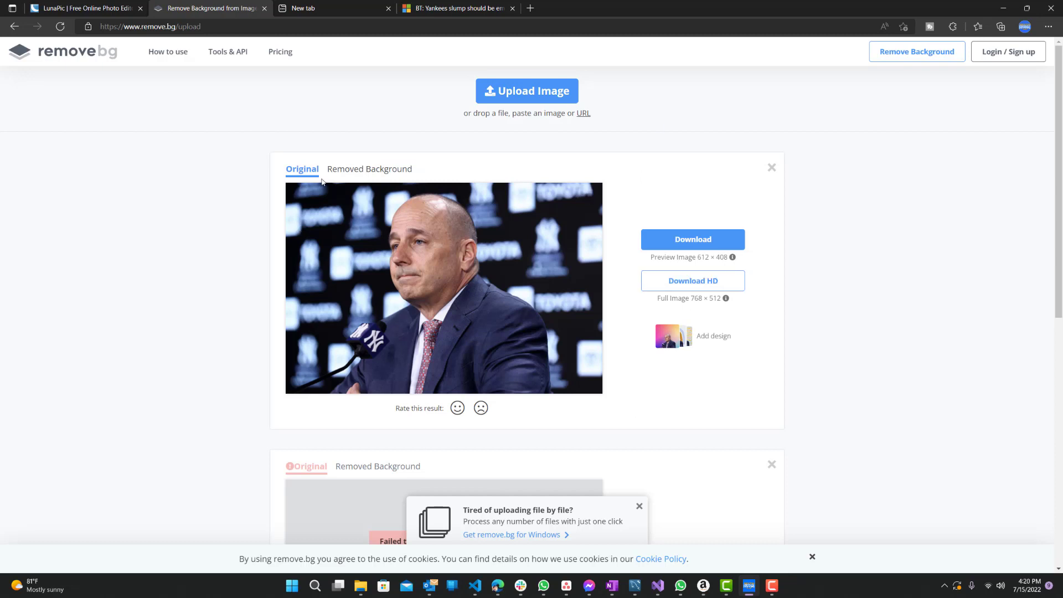
Show remove.bg's Removed Background cut-out and compare it with LunaPic's result
{"action": "left_click", "coordinate": [344, 172]}
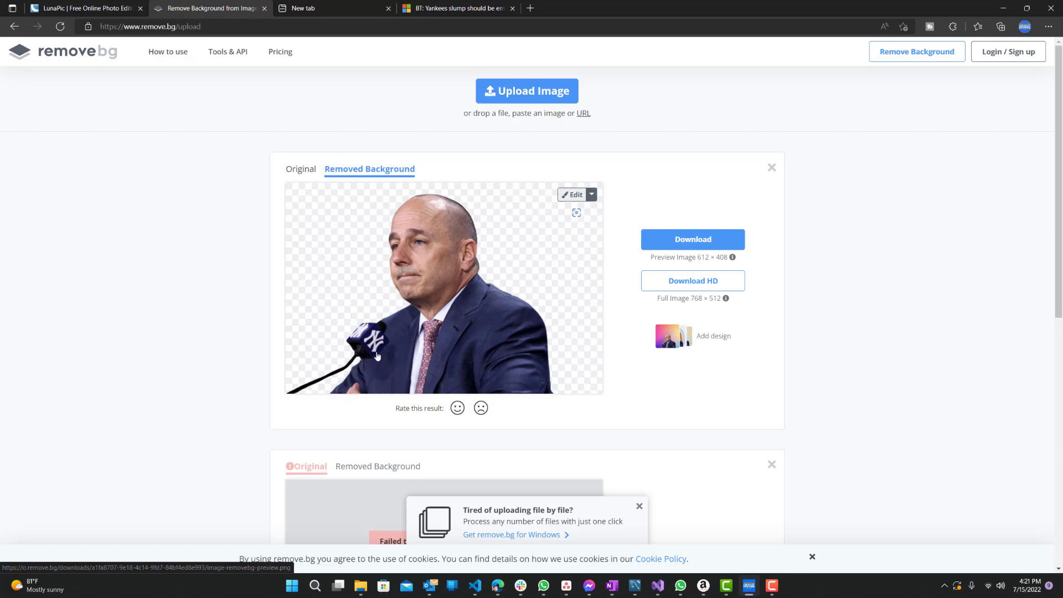
{"action": "left_click", "coordinate": [129, 8]}
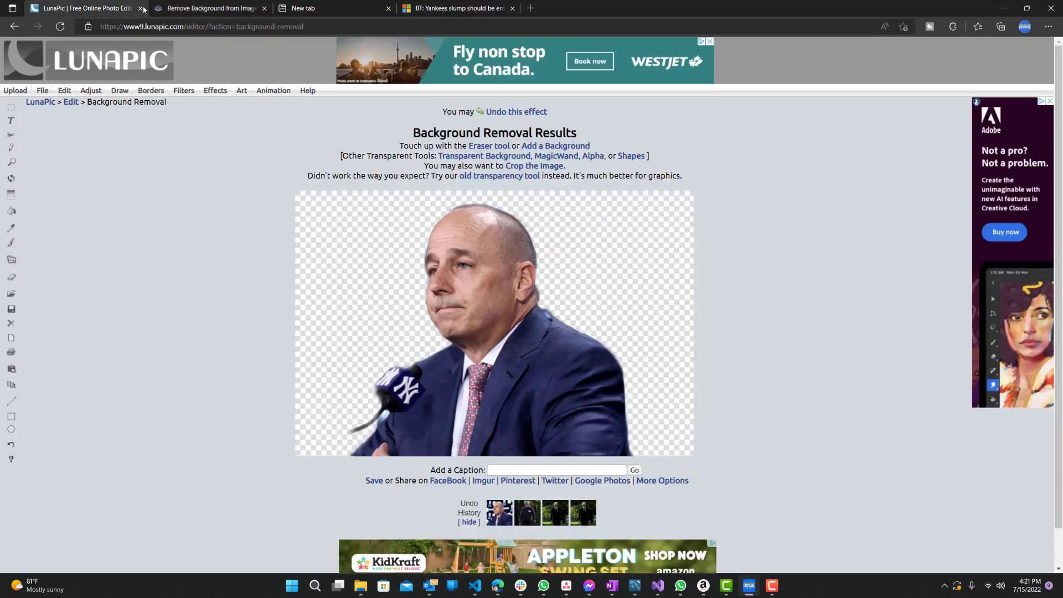
{"action": "mouse_move", "coordinate": [494, 324]}
{"action": "left_click", "coordinate": [249, 9]}
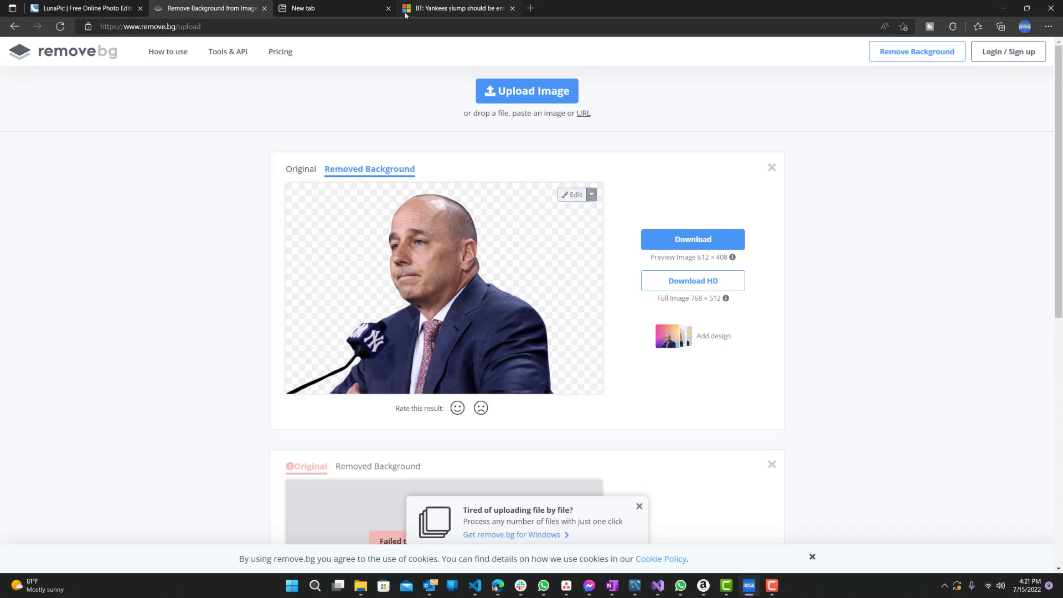
{"action": "left_click", "coordinate": [443, 7]}
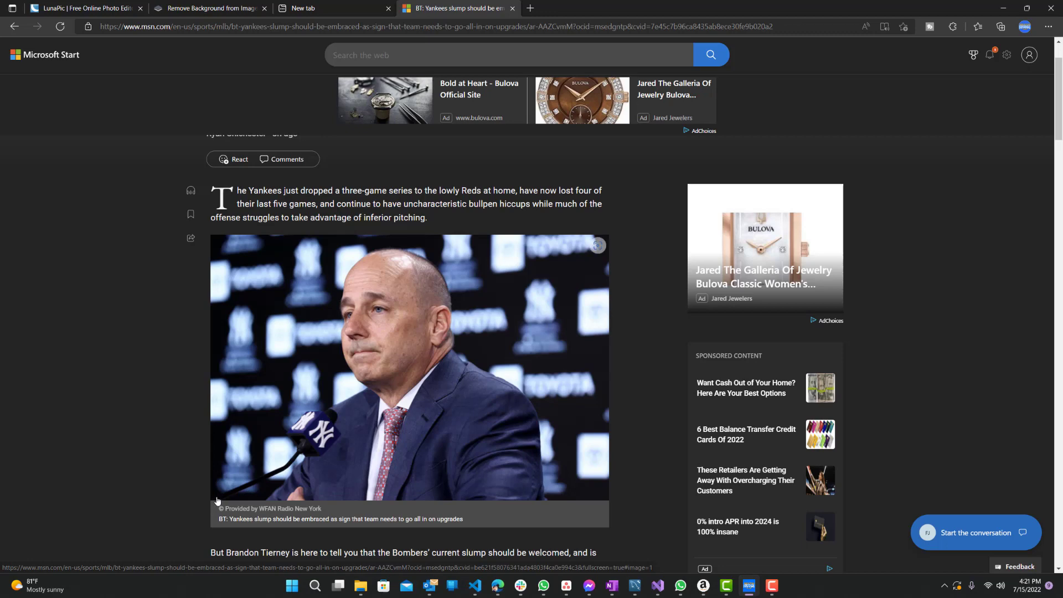
{"action": "key", "text": "ctrl+2"}
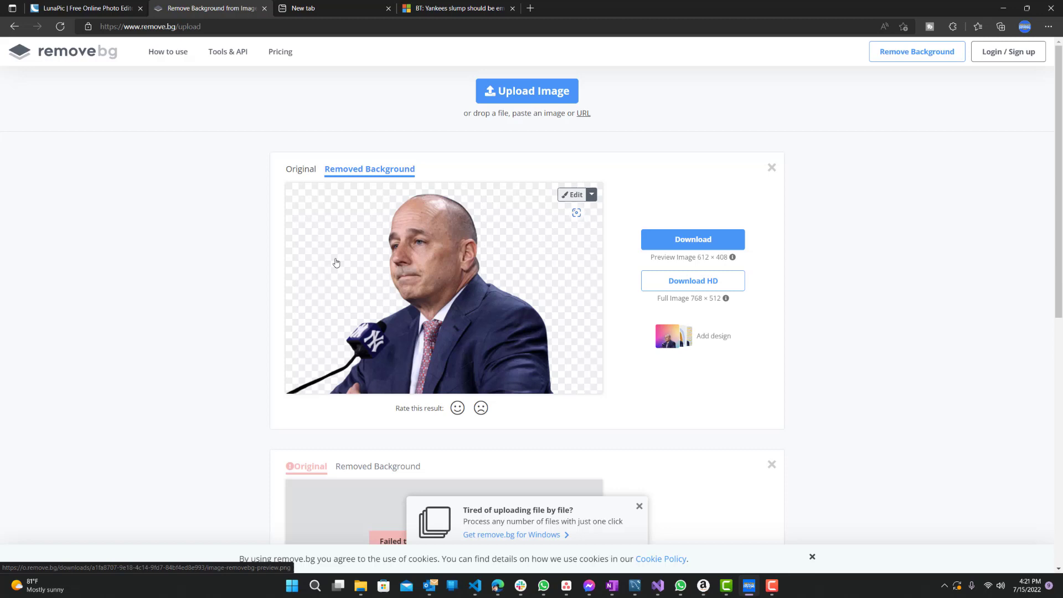
{"action": "left_click", "coordinate": [121, 4]}
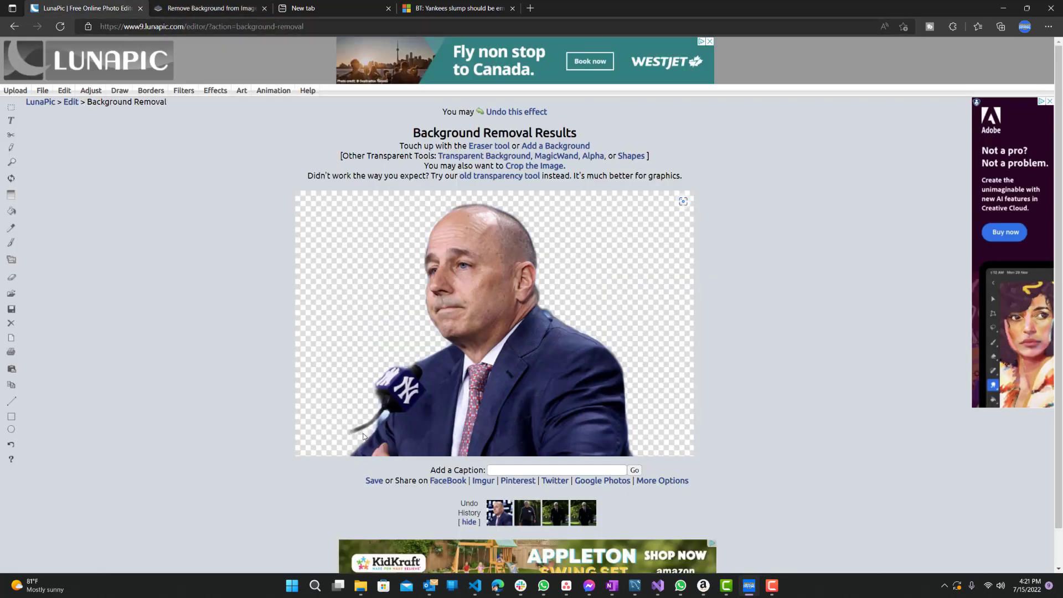
{"action": "mouse_move", "coordinate": [478, 270]}
{"action": "left_click", "coordinate": [249, 9]}
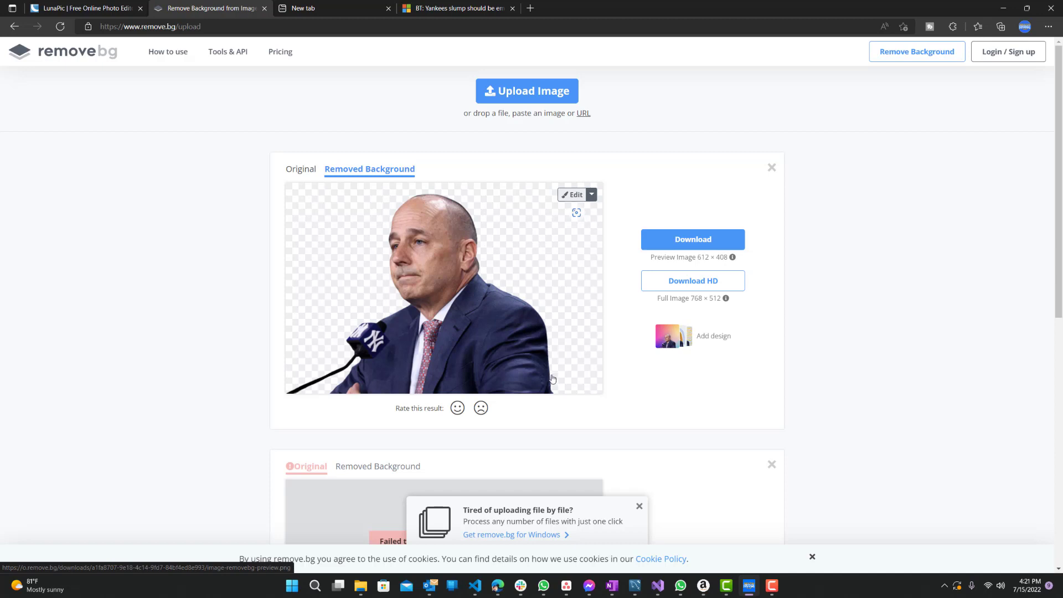
{"action": "left_click", "coordinate": [116, 9]}
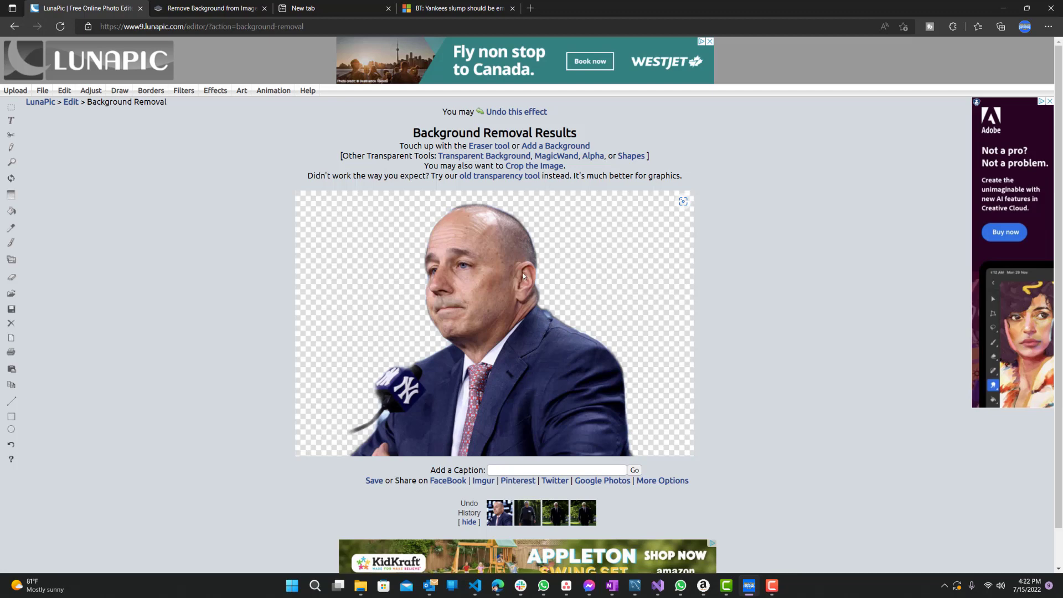
{"action": "left_click", "coordinate": [212, 8]}
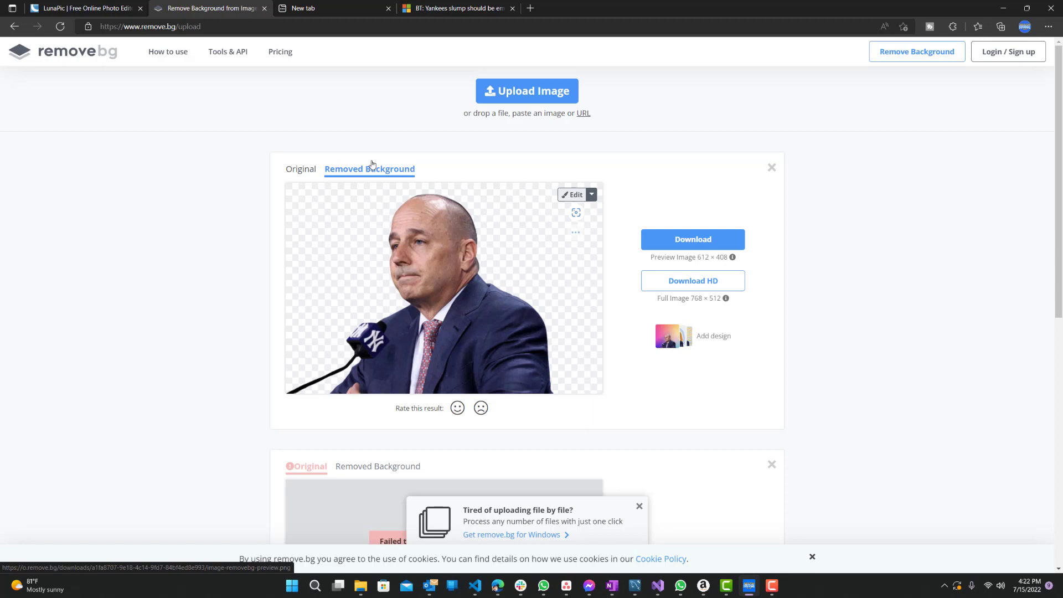
{"action": "left_click", "coordinate": [121, 7]}
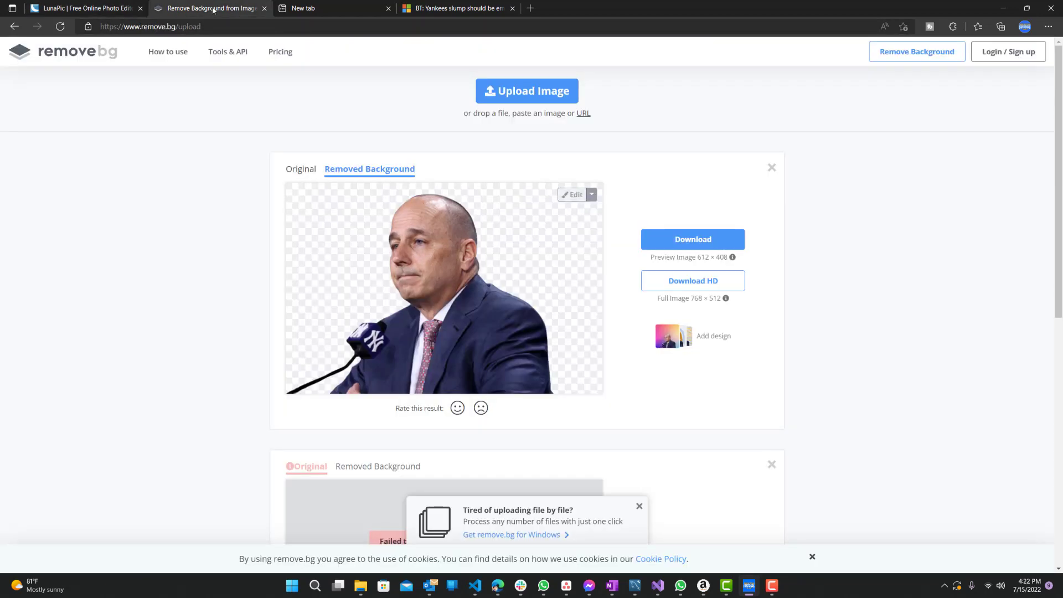
{"action": "left_click", "coordinate": [208, 8]}
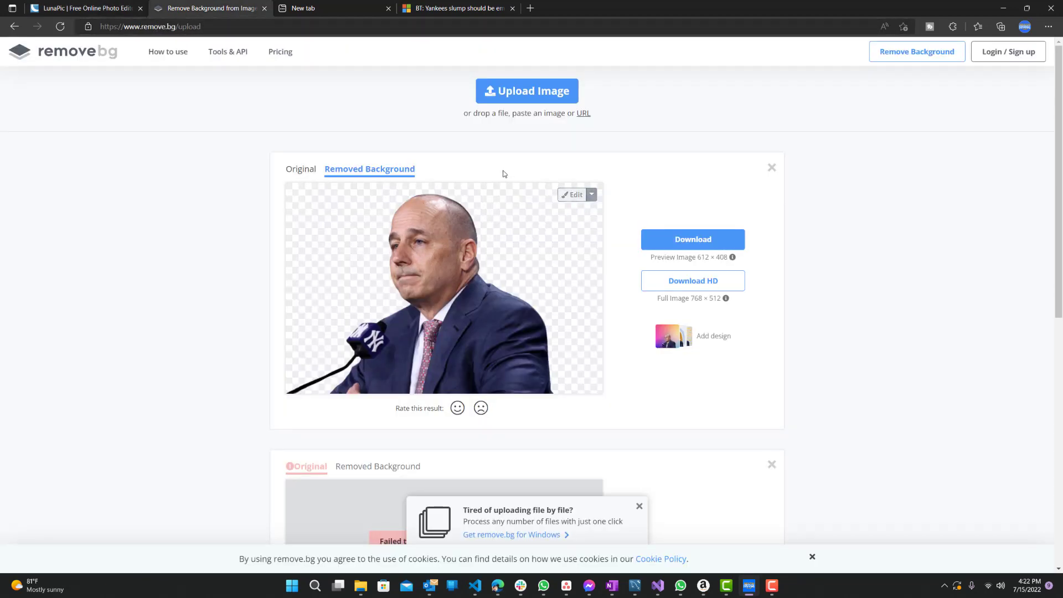